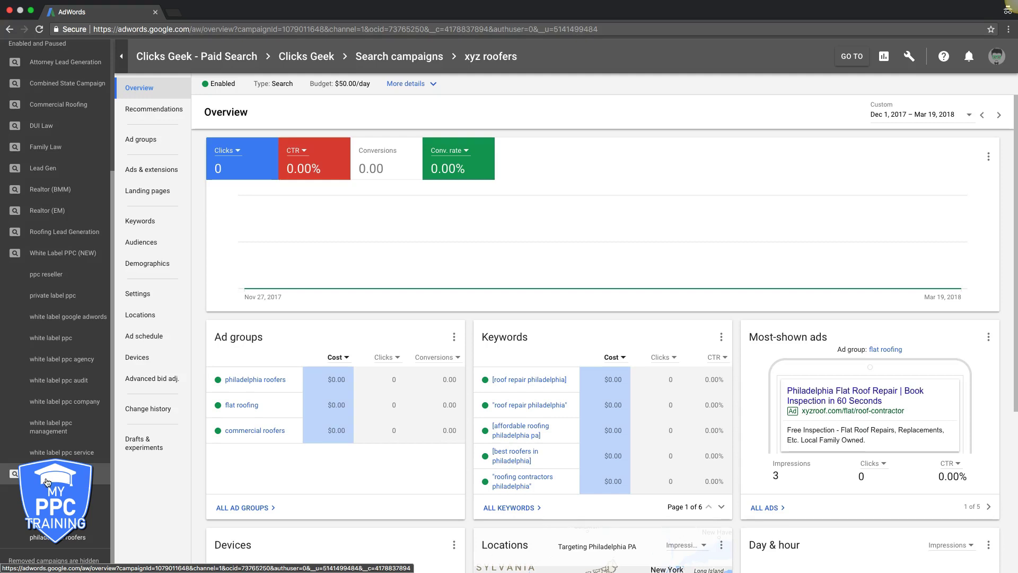
Open the philadelphia roofers ad group's keyword list and start adding new keywords.
click(70, 539)
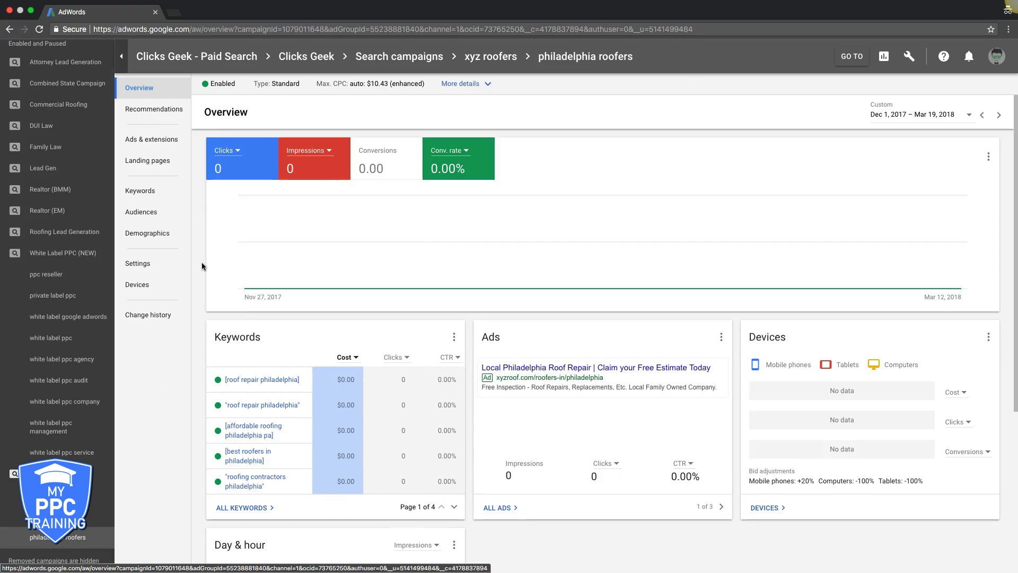
click(139, 193)
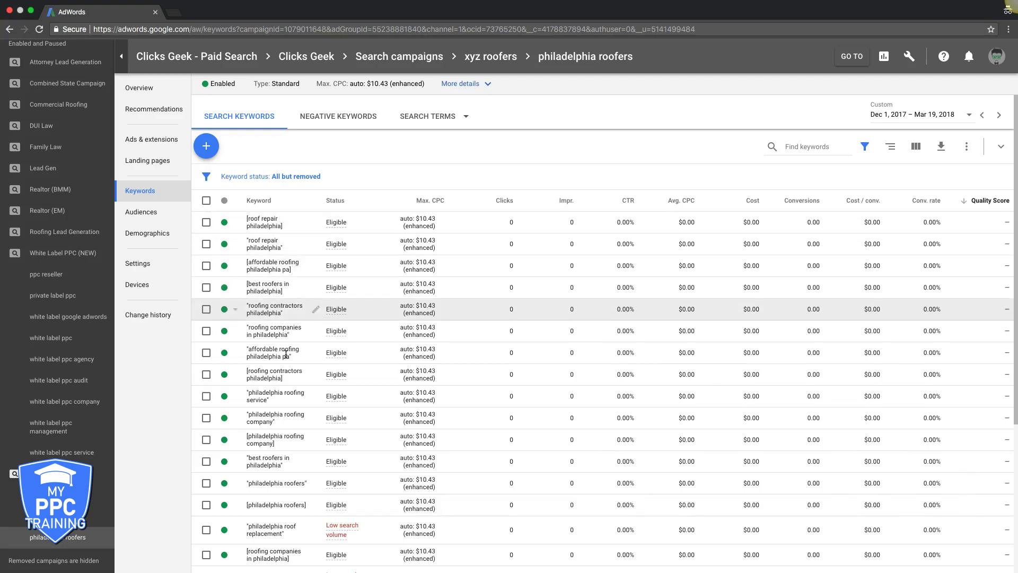
click(207, 146)
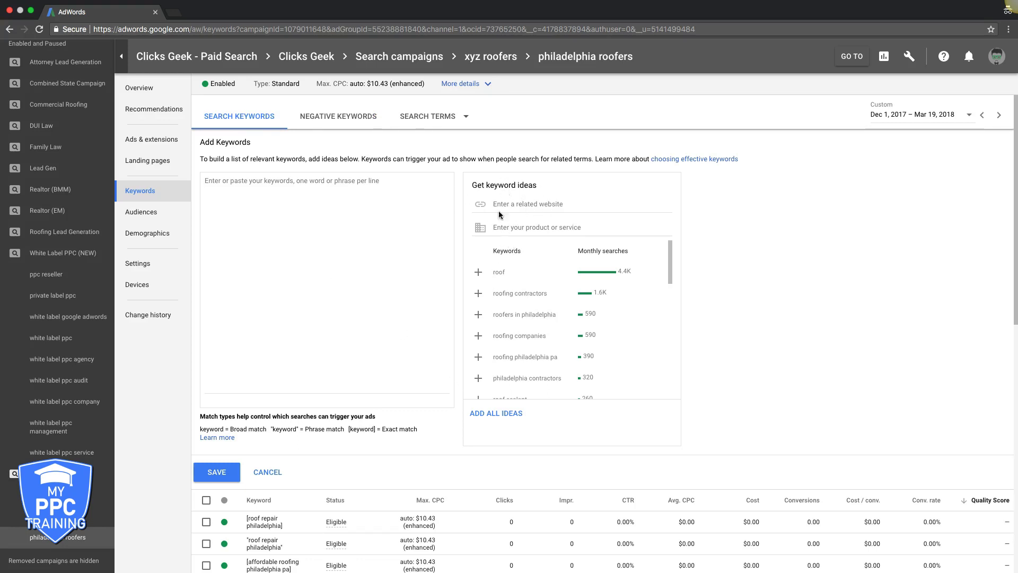
Request keyword ideas for the product or service 'philadelphia roofer'.
click(508, 228)
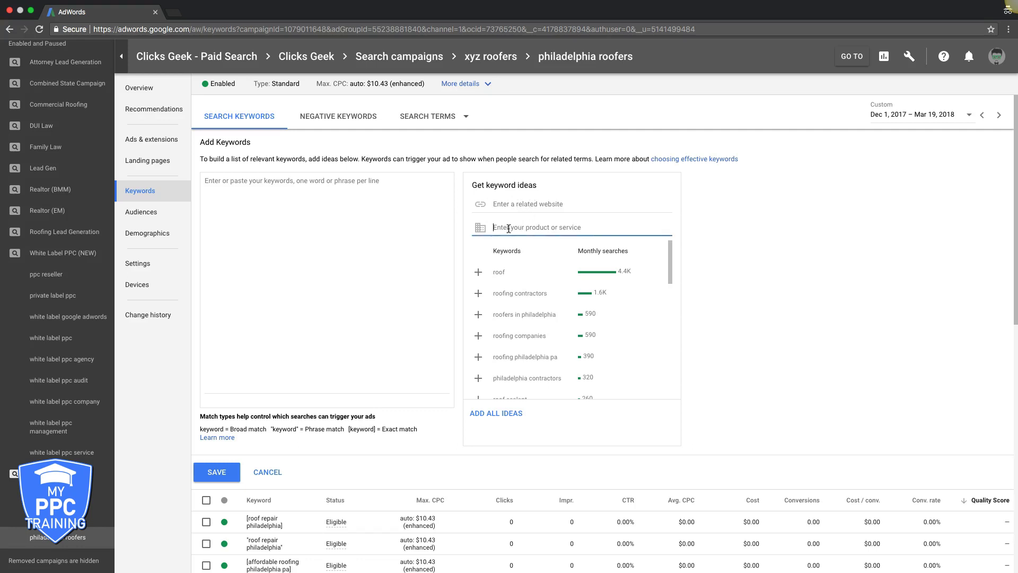
text(philadelphia roofer)
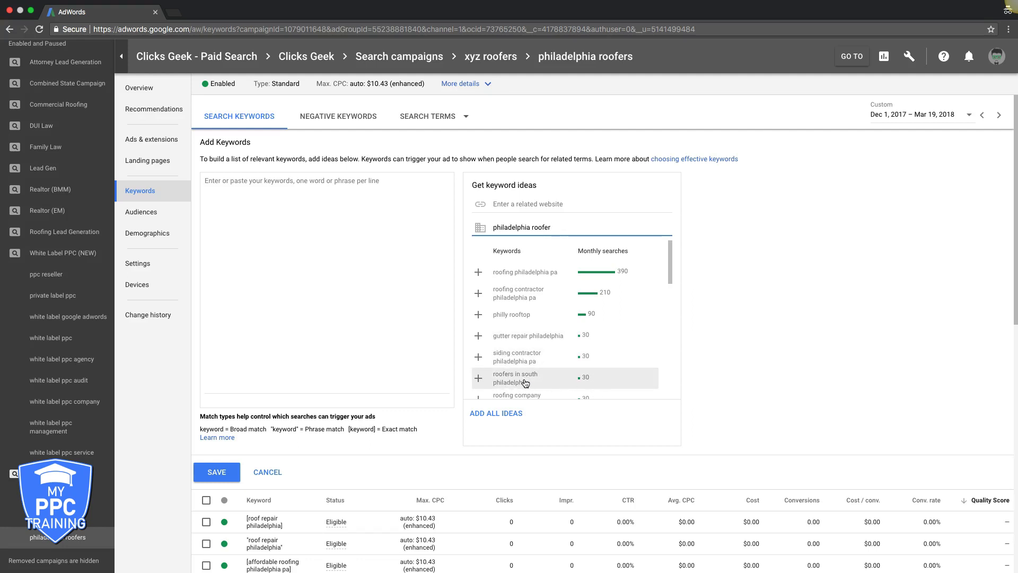
Add the ideas 'roofers in south philadelphia', 'roofers in northeast philadelphia' and 'philadelphia area roofing companies'.
click(479, 379)
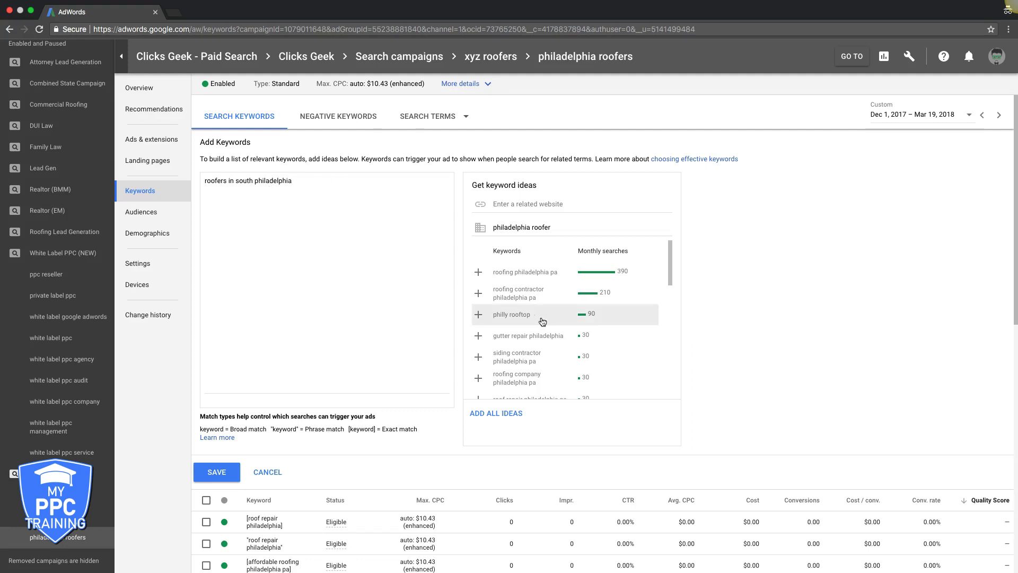
scroll(541, 321, down, 1)
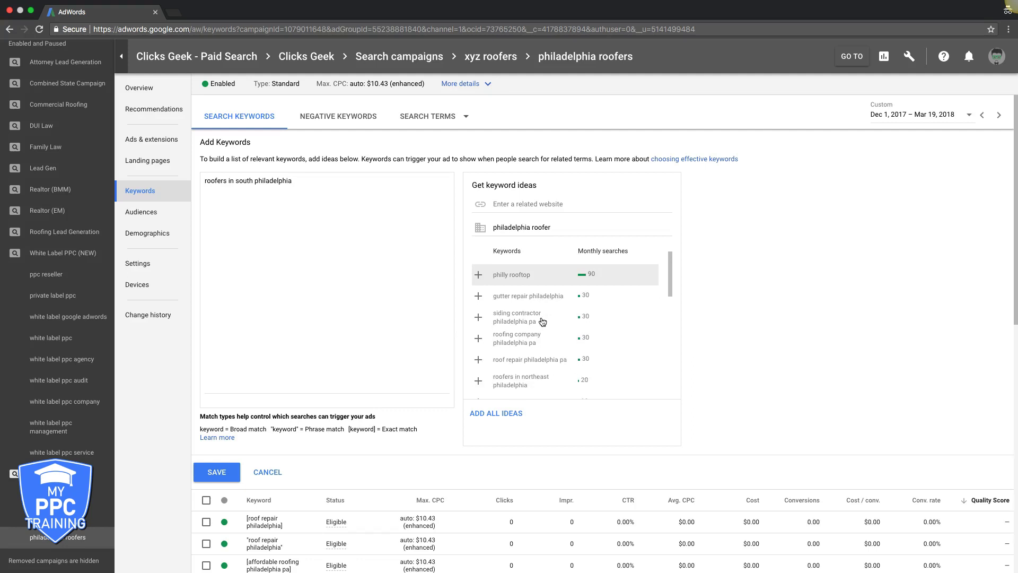
triple_click(259, 181)
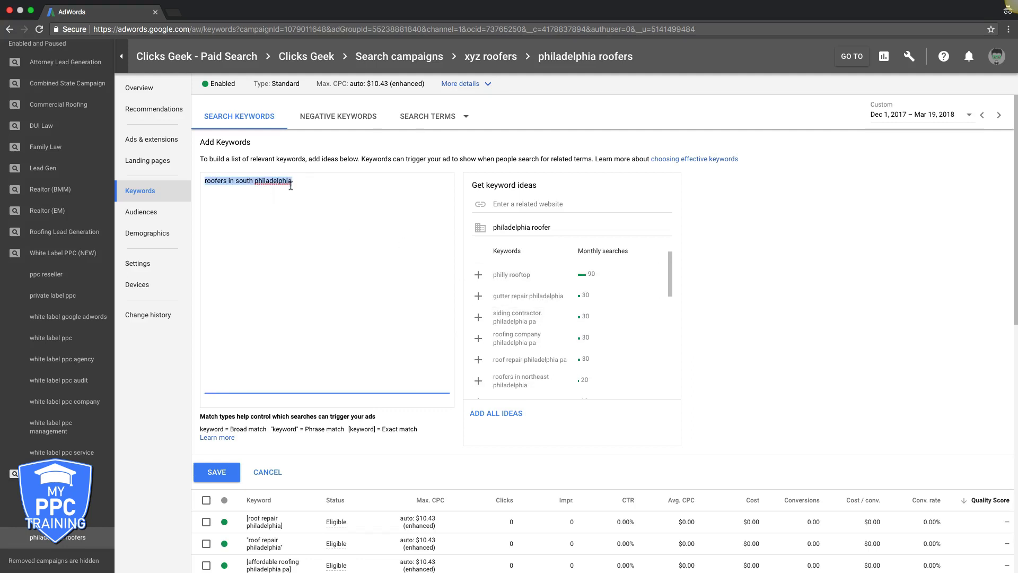
click(231, 186)
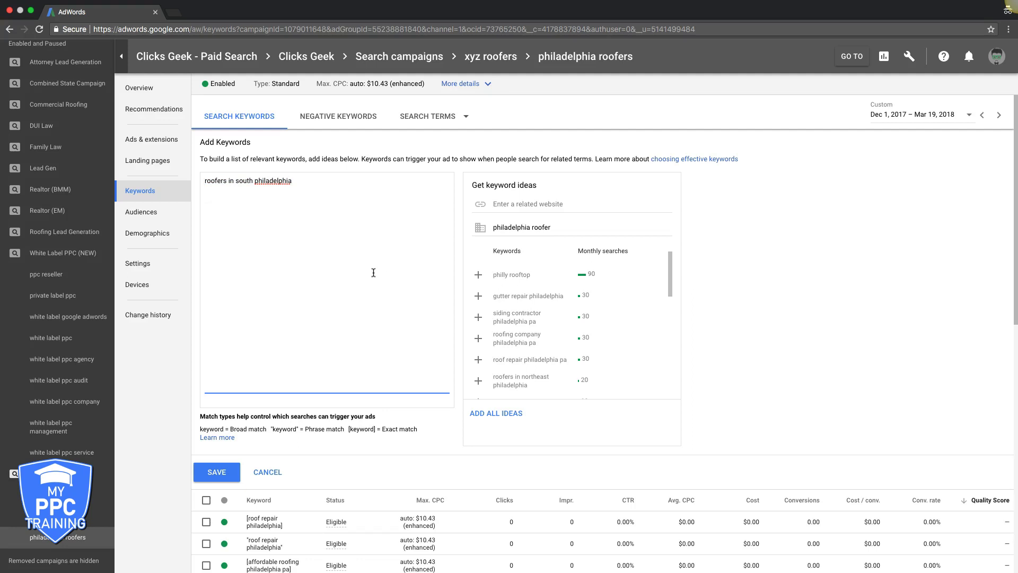
scroll(562, 329, down, 1)
scroll(562, 330, down, 3)
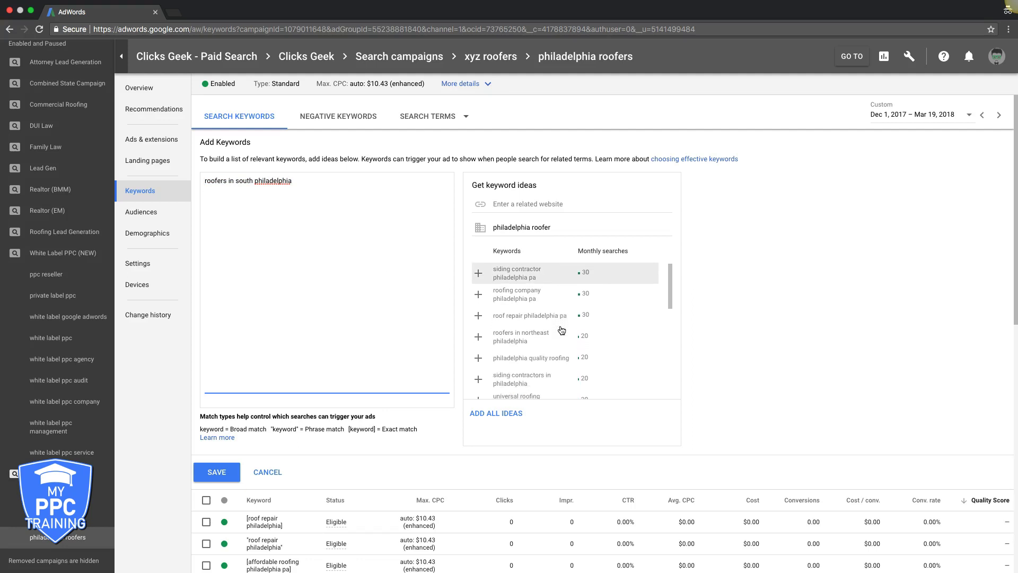
click(479, 330)
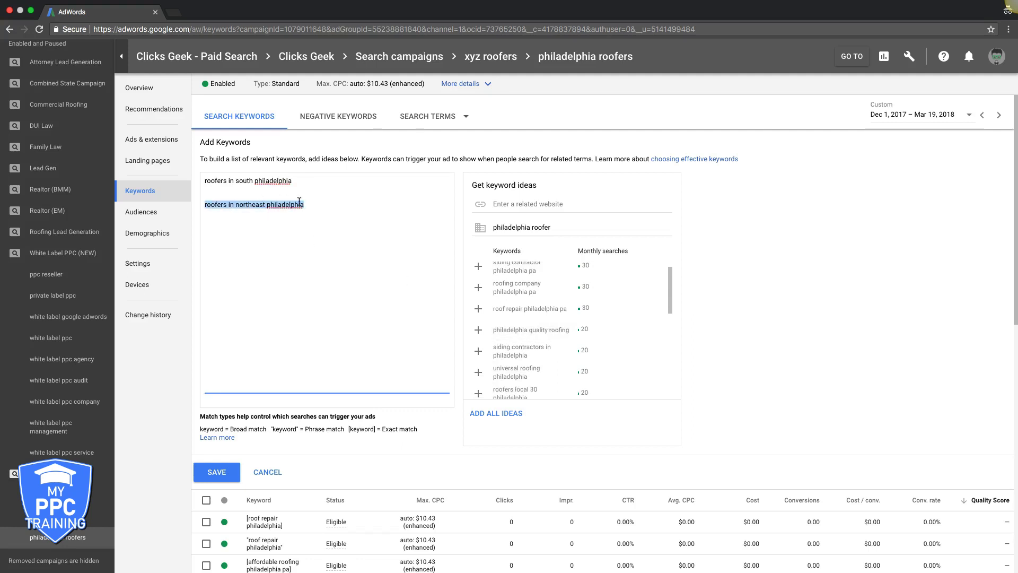
click(316, 205)
scroll(579, 353, down, 1)
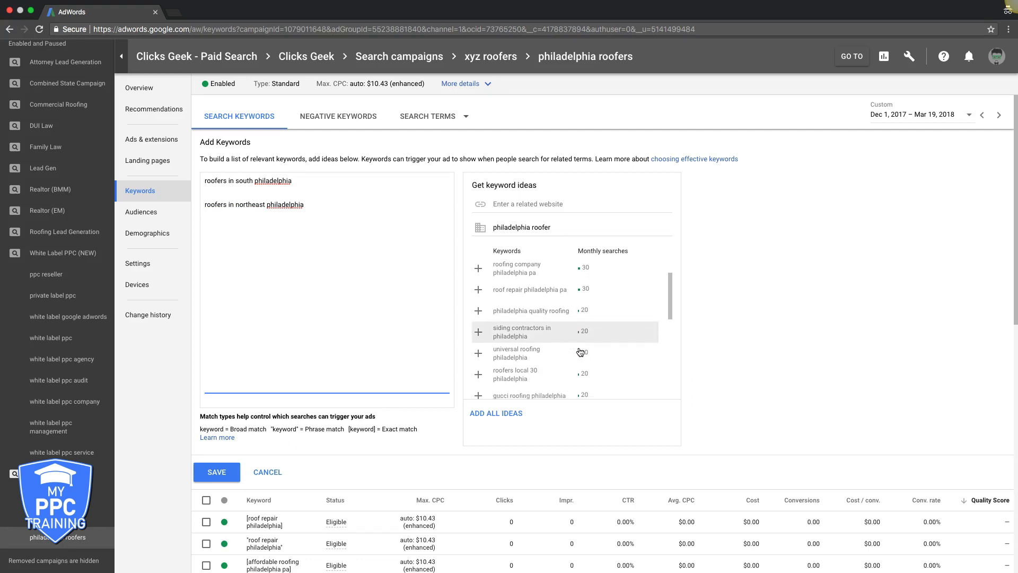
scroll(580, 353, down, 1)
scroll(579, 352, down, 1)
scroll(580, 353, down, 1)
scroll(580, 352, down, 1)
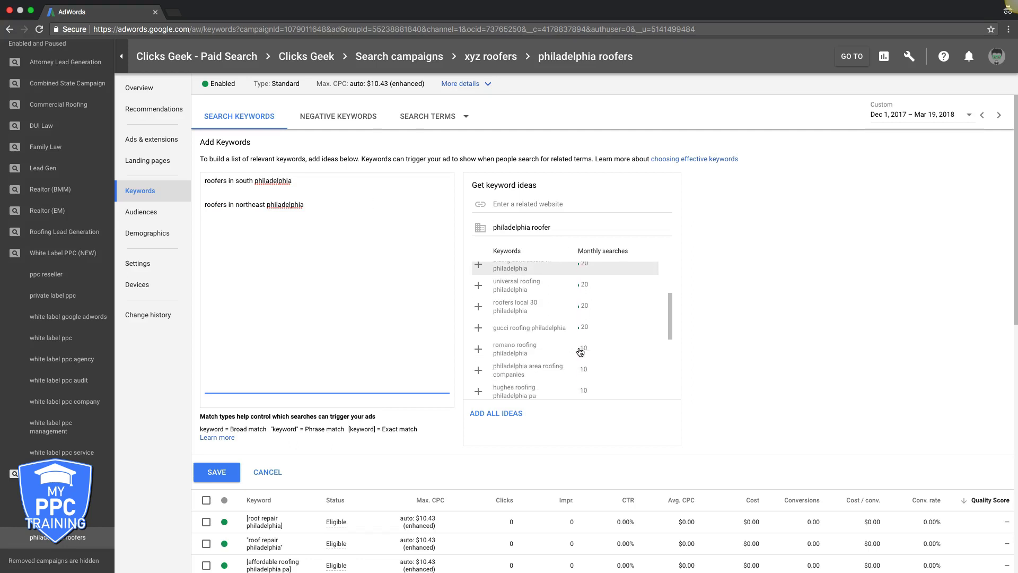
scroll(580, 353, down, 1)
scroll(580, 353, down, 1)
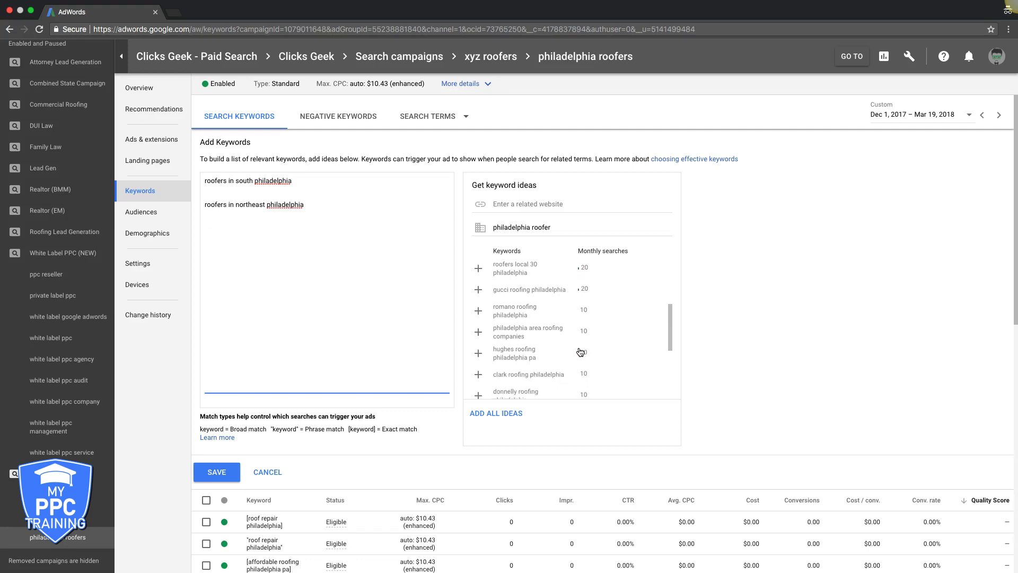
click(478, 332)
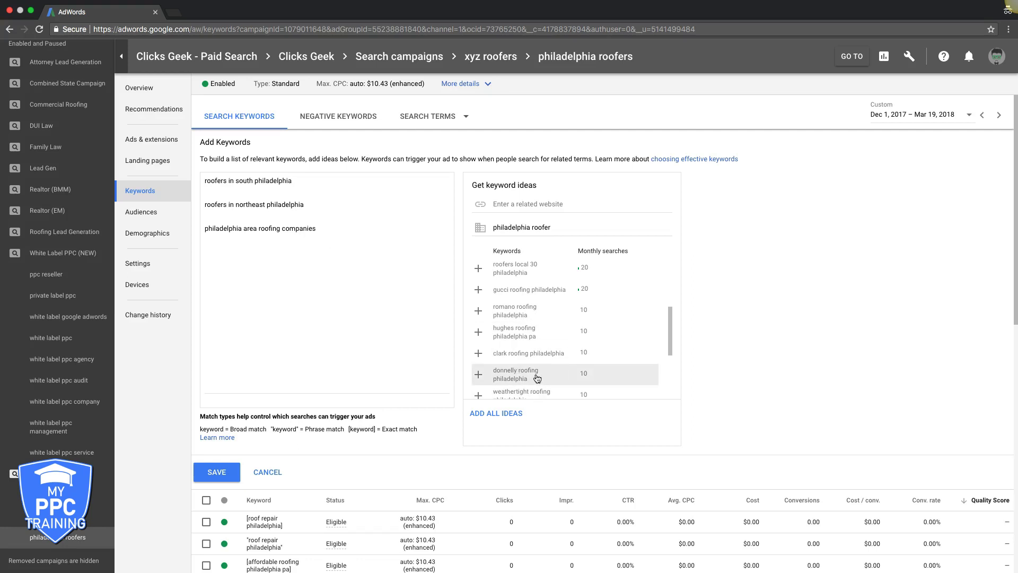
click(262, 231)
key(ctrl+shift+Left)
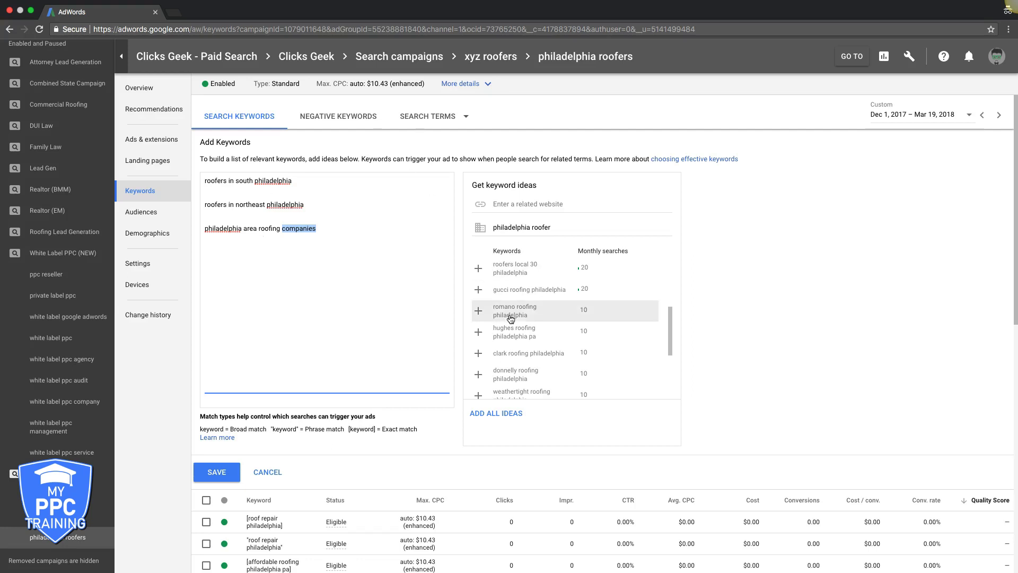
scroll(608, 320, down, 2)
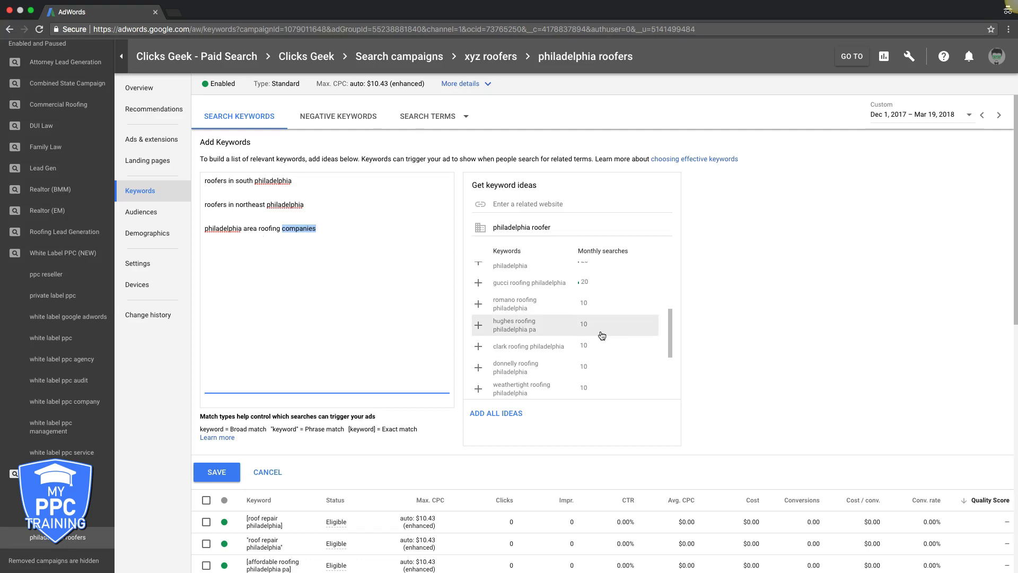
scroll(605, 329, down, 2)
scroll(602, 335, down, 1)
scroll(603, 336, down, 1)
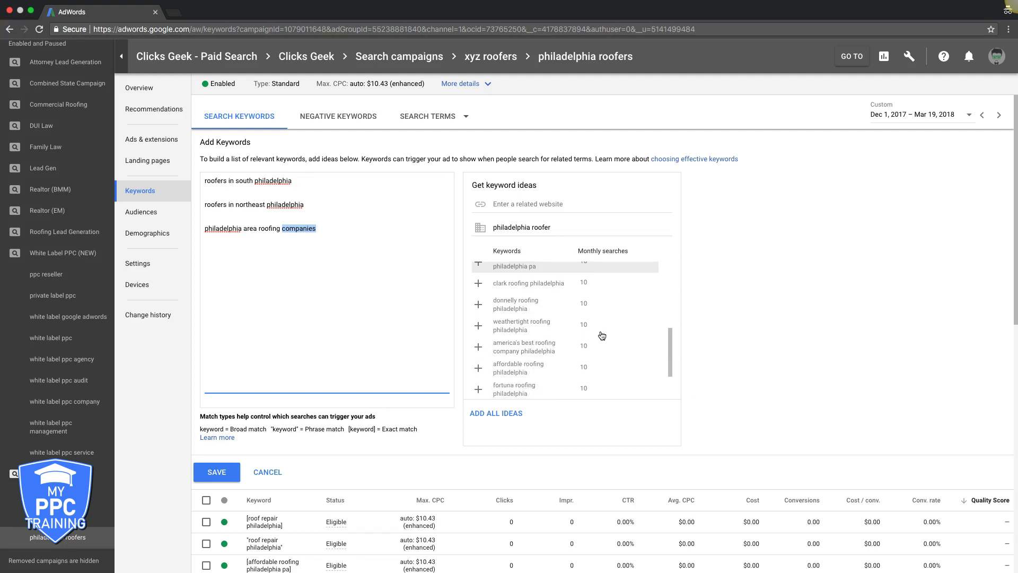
scroll(603, 335, down, 1)
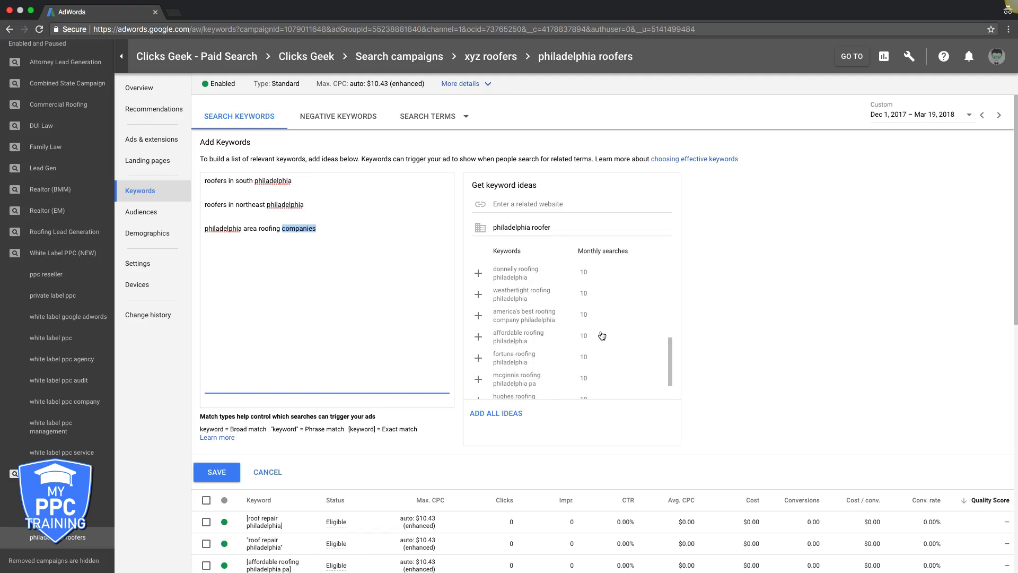
scroll(601, 335, down, 1)
scroll(603, 335, down, 1)
scroll(602, 335, down, 1)
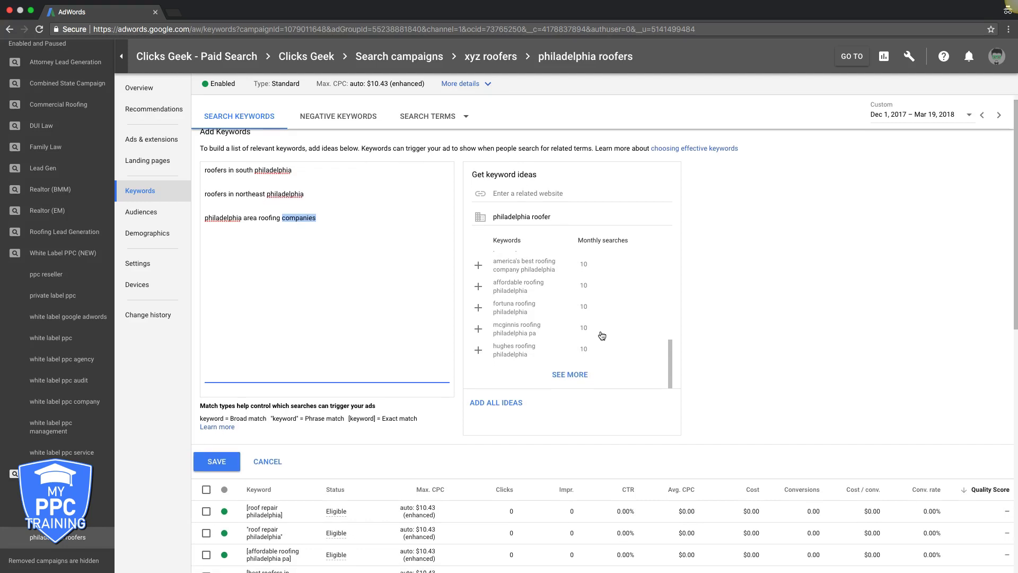
click(566, 371)
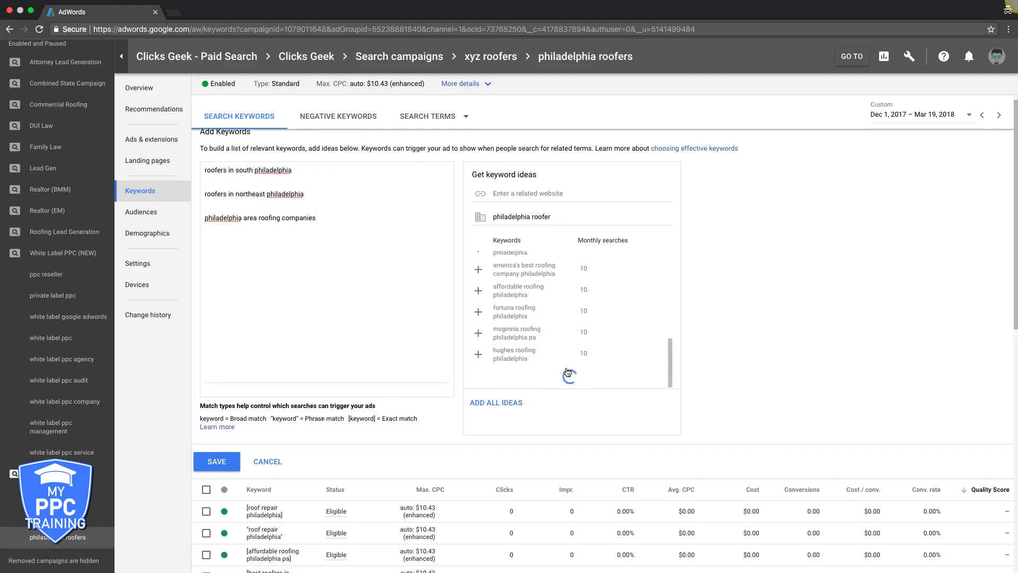
scroll(609, 318, down, 1)
scroll(609, 318, down, 1)
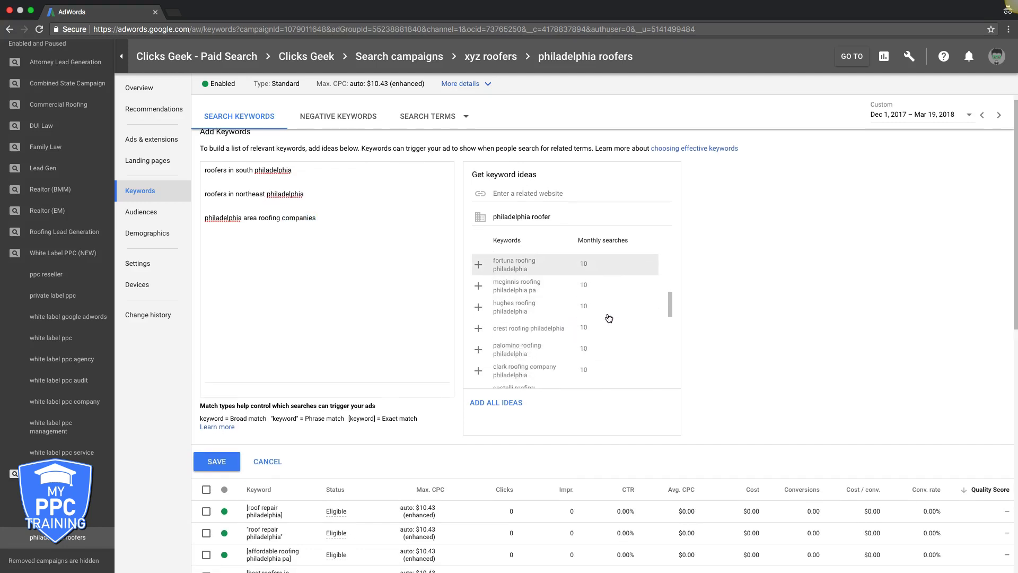
scroll(608, 318, down, 1)
scroll(609, 318, down, 1)
scroll(609, 318, down, 1)
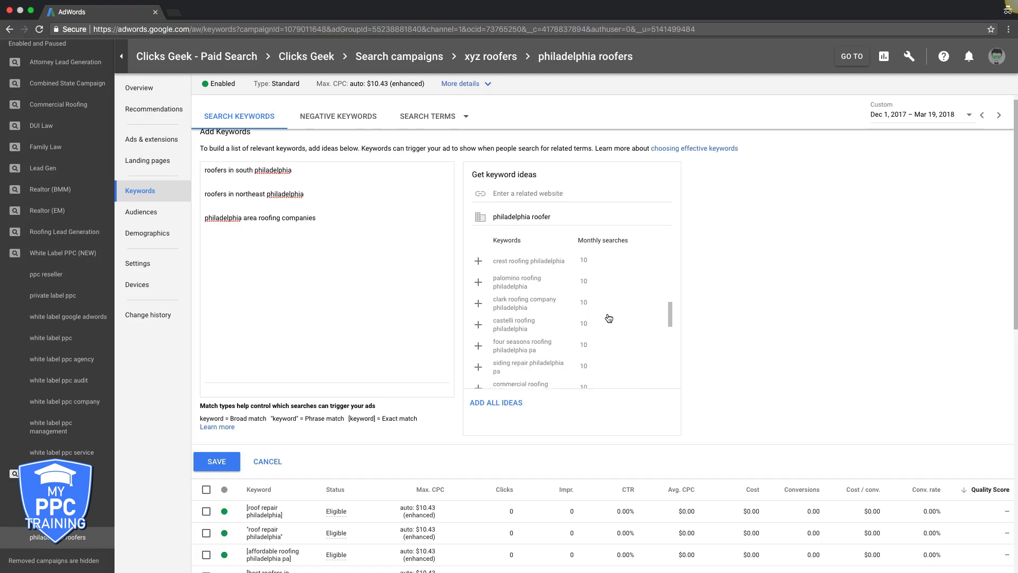
scroll(609, 318, down, 1)
scroll(608, 319, down, 1)
scroll(608, 320, down, 1)
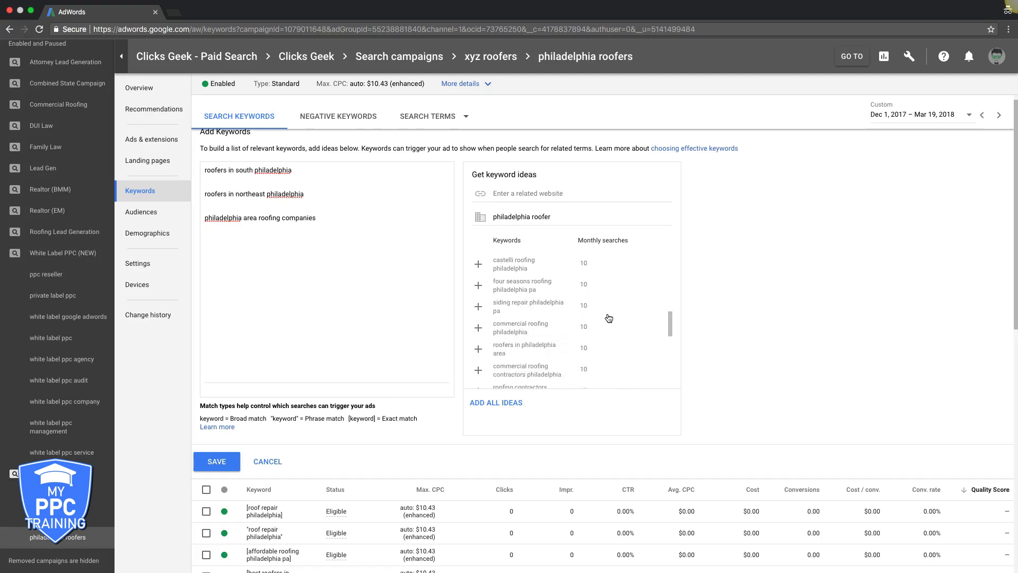
scroll(609, 322, down, 1)
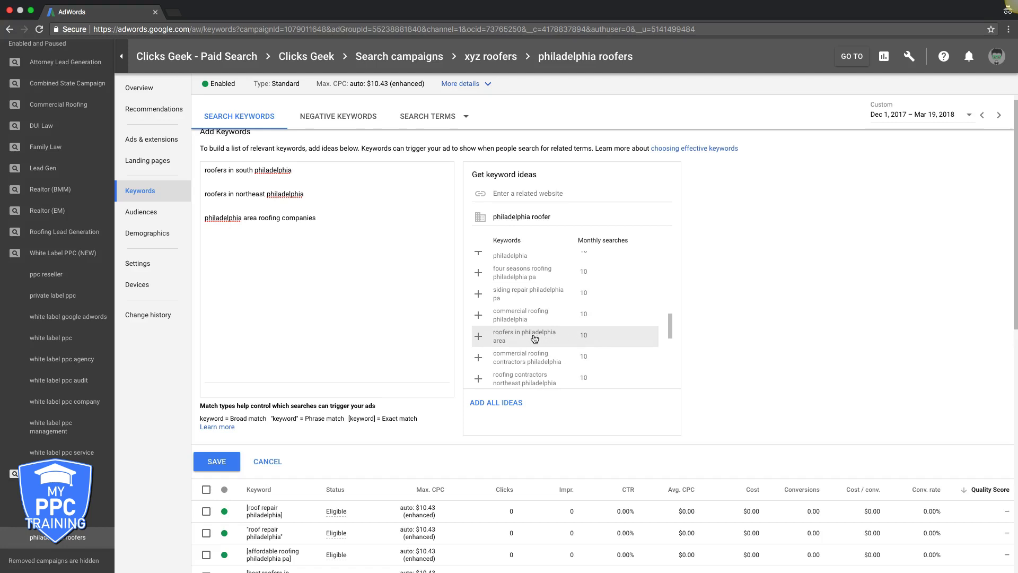
Add 'roofers in philadelphia area' and 'roofing contractors northeast philadelphia' to the keyword list.
click(480, 338)
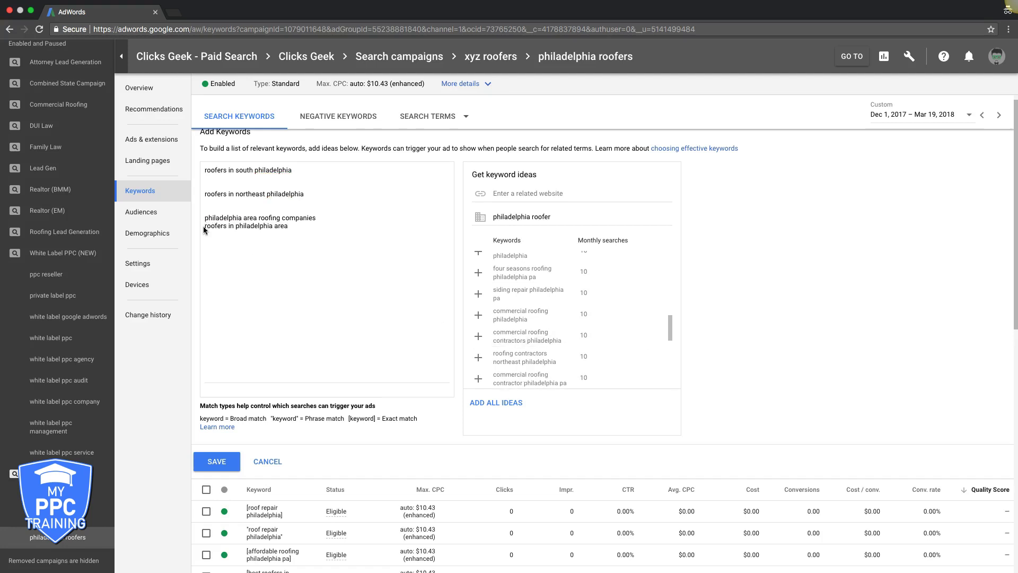
click(204, 225)
key(Return)
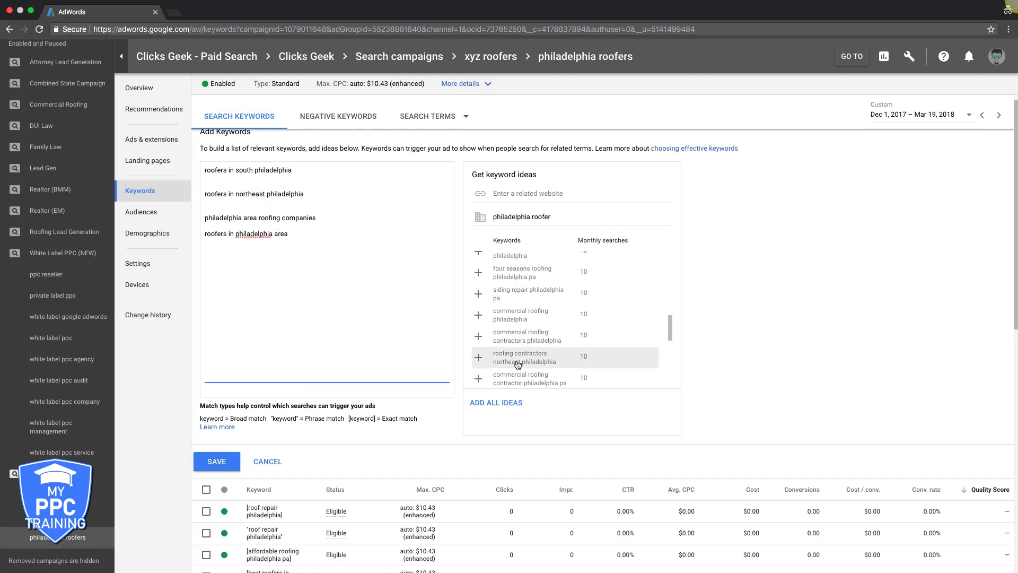
click(478, 358)
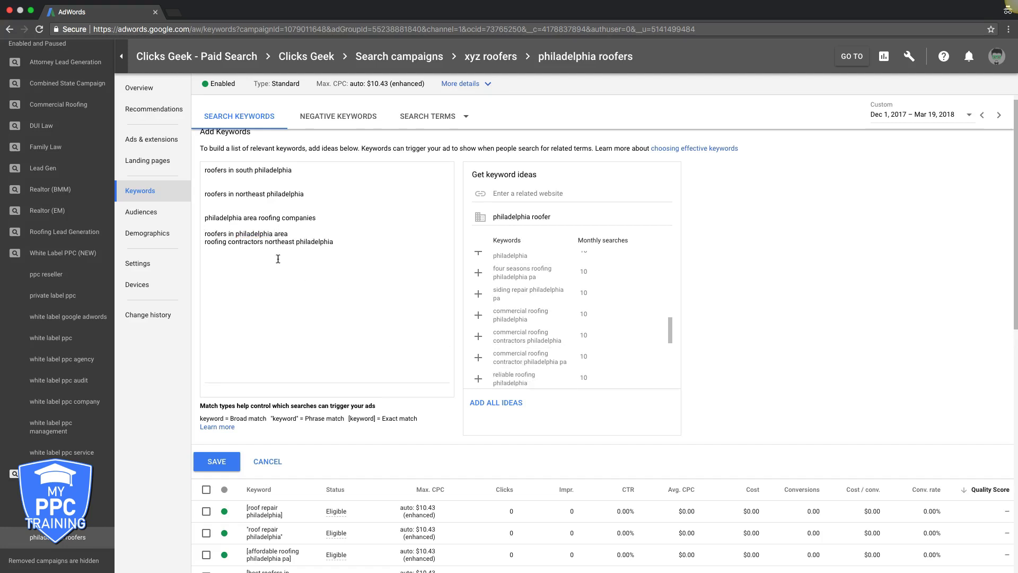
Move the contractors keyword under 'roofers in northeast philadelphia' and join the two area keywords.
triple_click(264, 242)
key(ctrl+c)
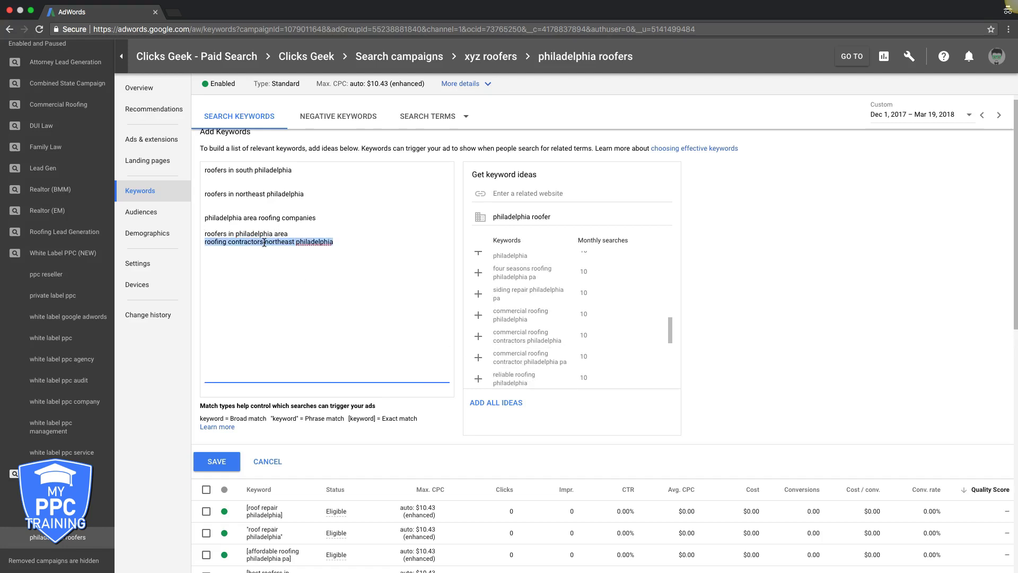
key(BackSpace)
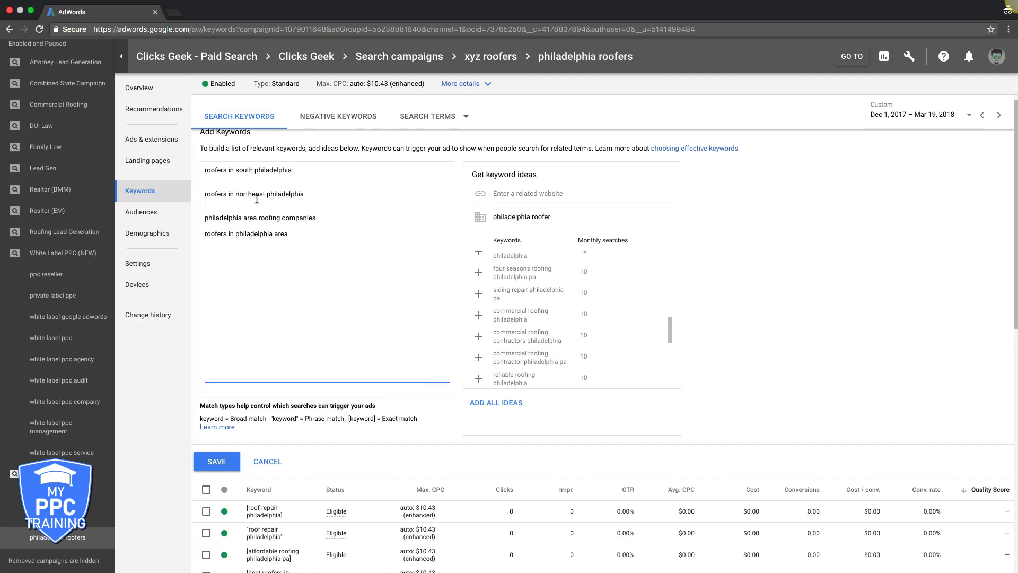
key(ctrl+v)
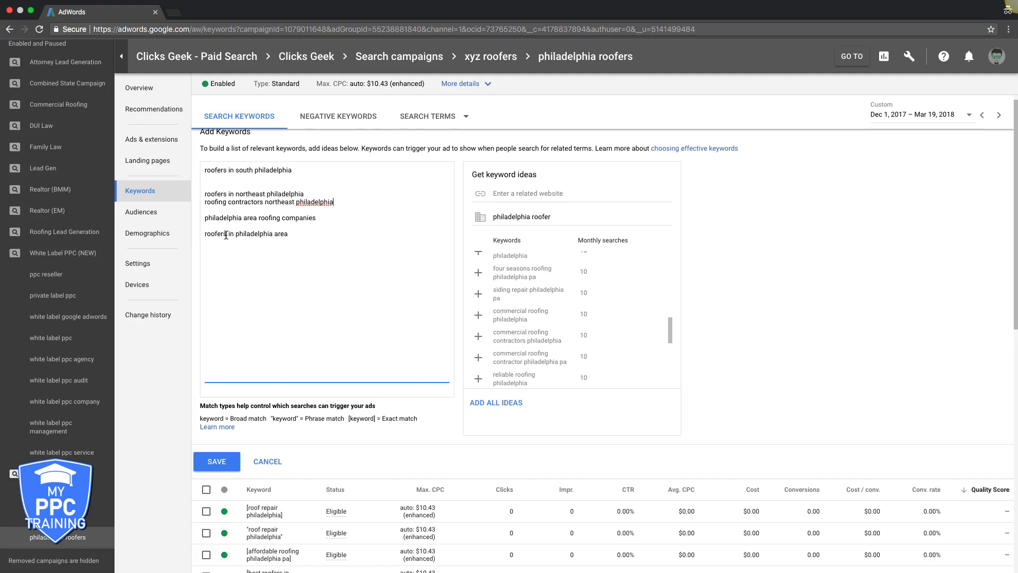
click(207, 226)
key(BackSpace)
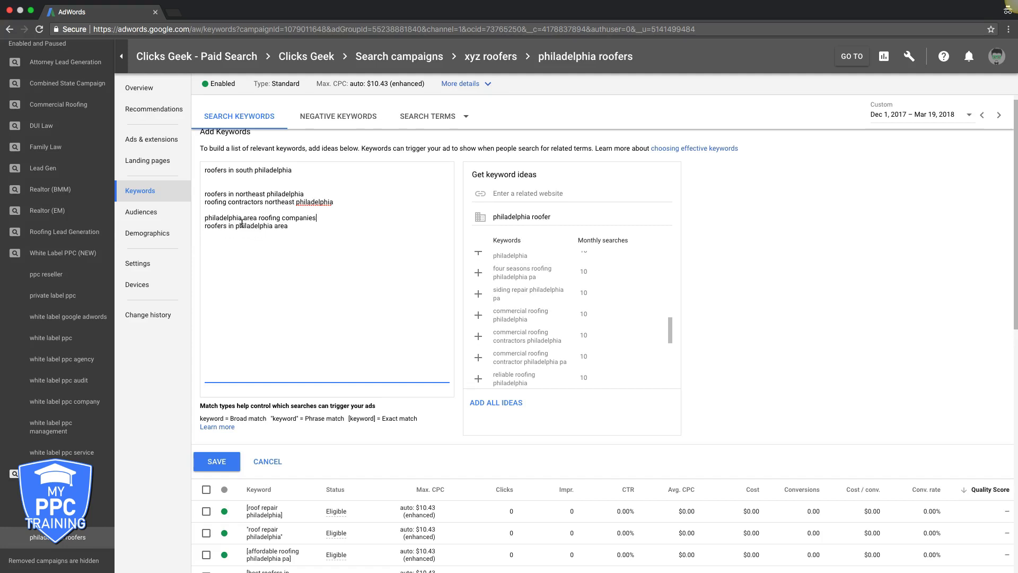
scroll(584, 343, down, 1)
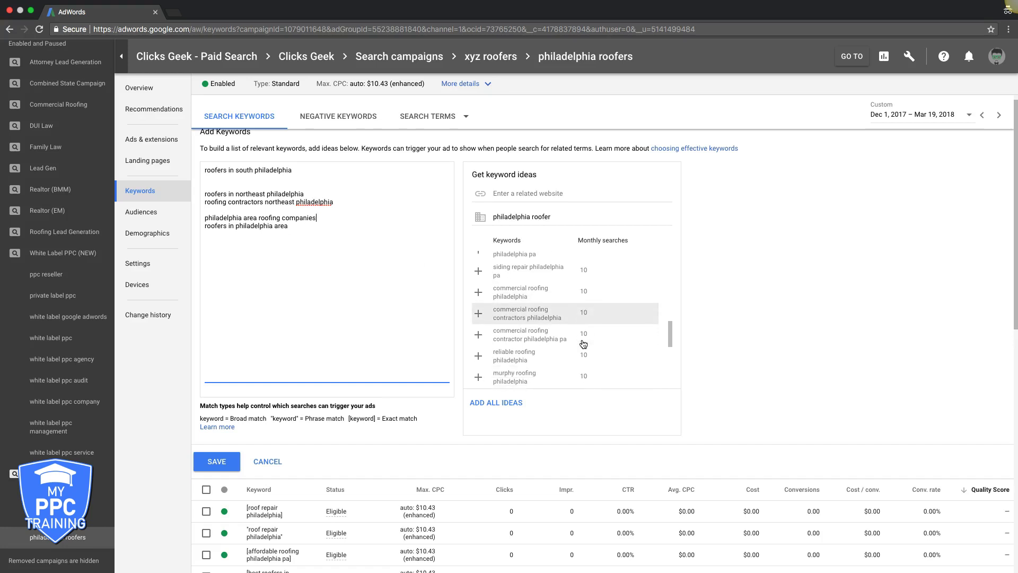
scroll(583, 344, down, 1)
scroll(583, 344, down, 1)
scroll(583, 343, down, 1)
scroll(583, 344, down, 1)
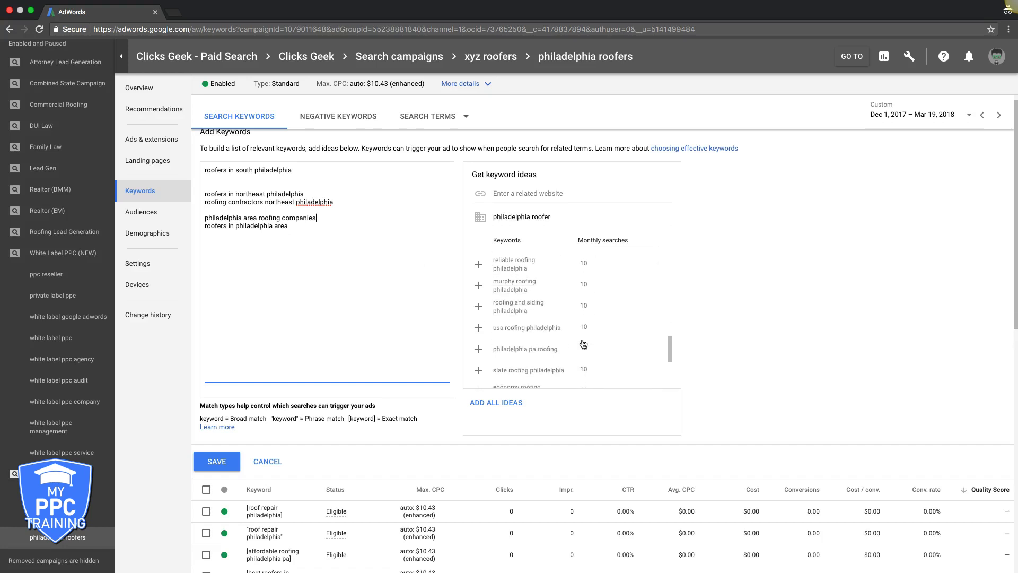
scroll(583, 344, down, 1)
scroll(584, 345, down, 1)
scroll(584, 344, down, 1)
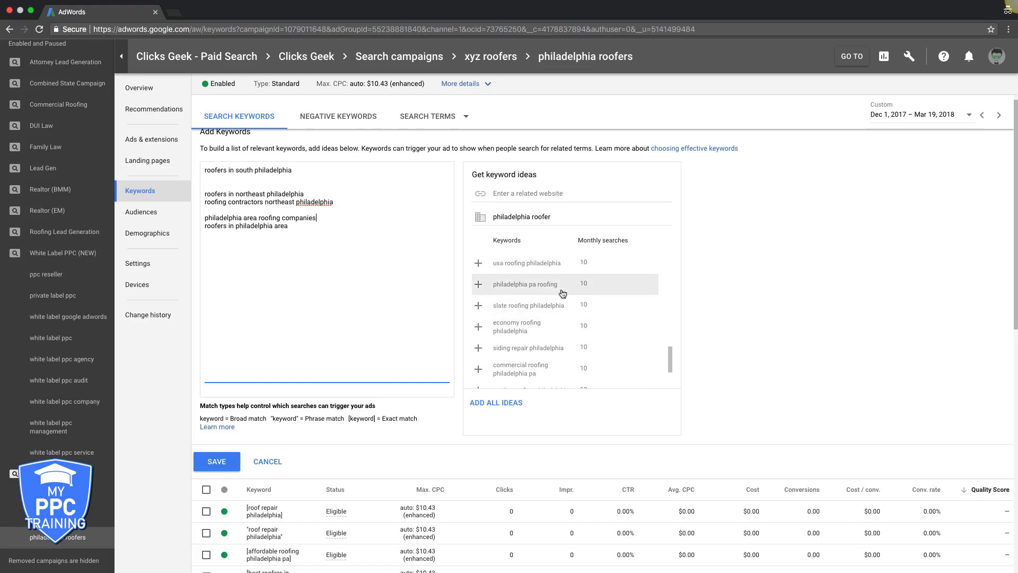
Add 'philadelphia pa roofing' and 'quality roofing philadelphia' grouped with the area keywords.
click(478, 285)
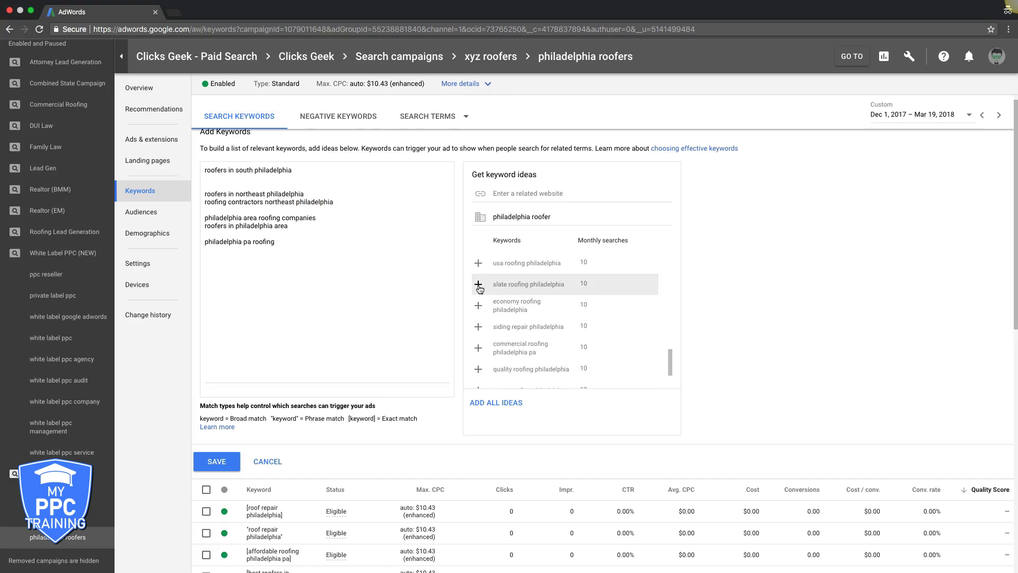
click(208, 231)
key(BackSpace)
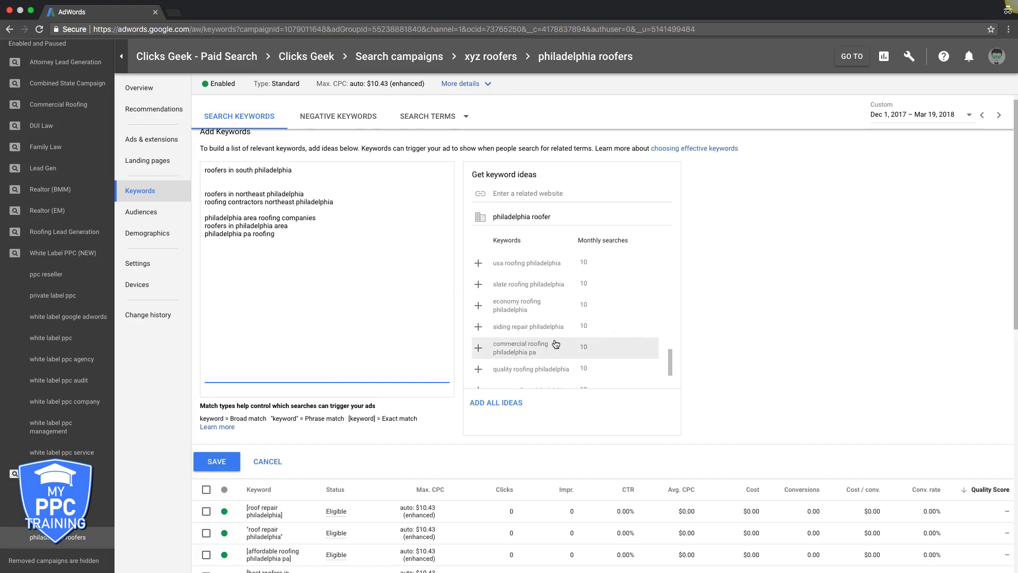
scroll(556, 344, down, 1)
click(479, 347)
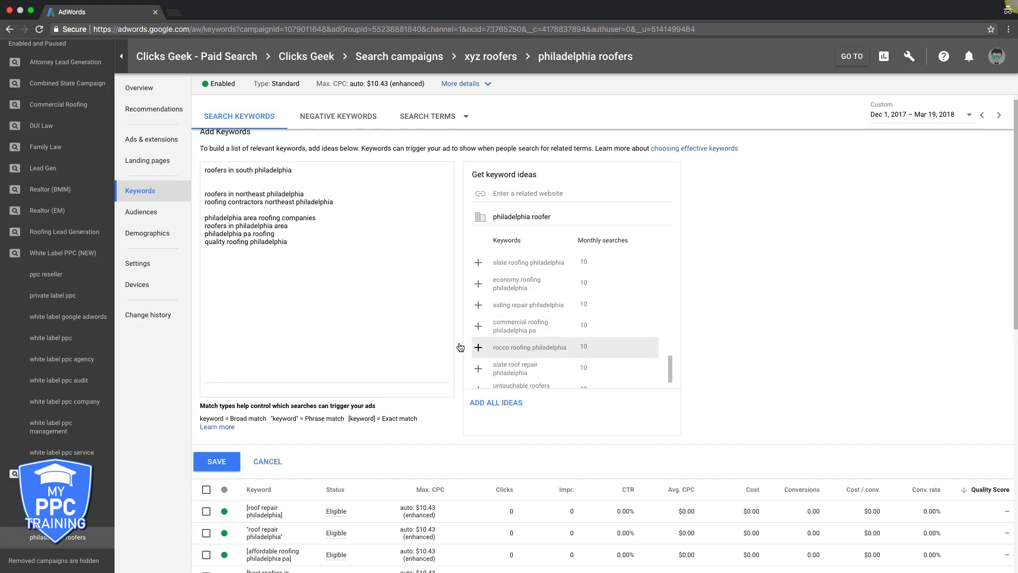
scroll(553, 336, down, 1)
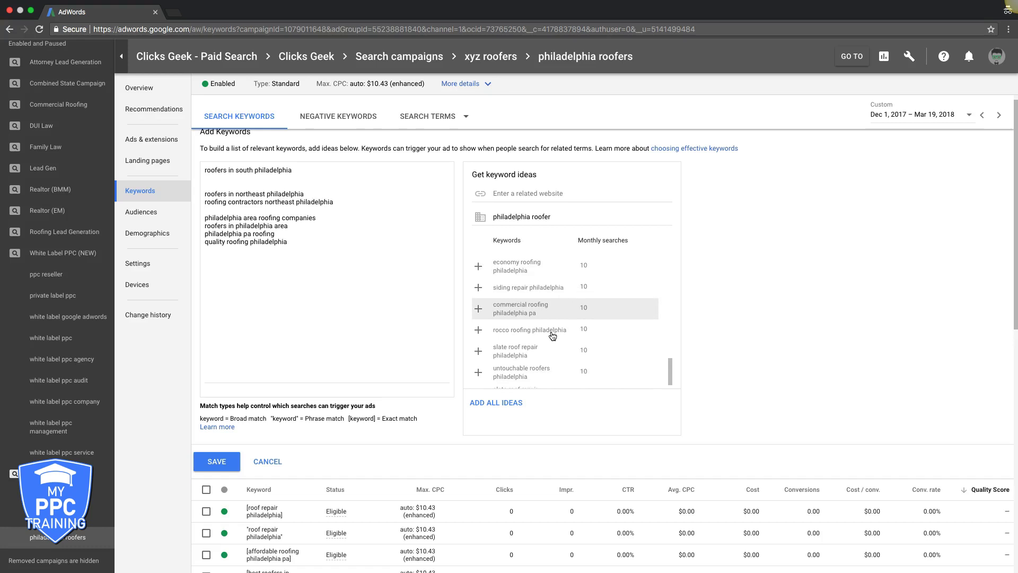
scroll(552, 336, down, 2)
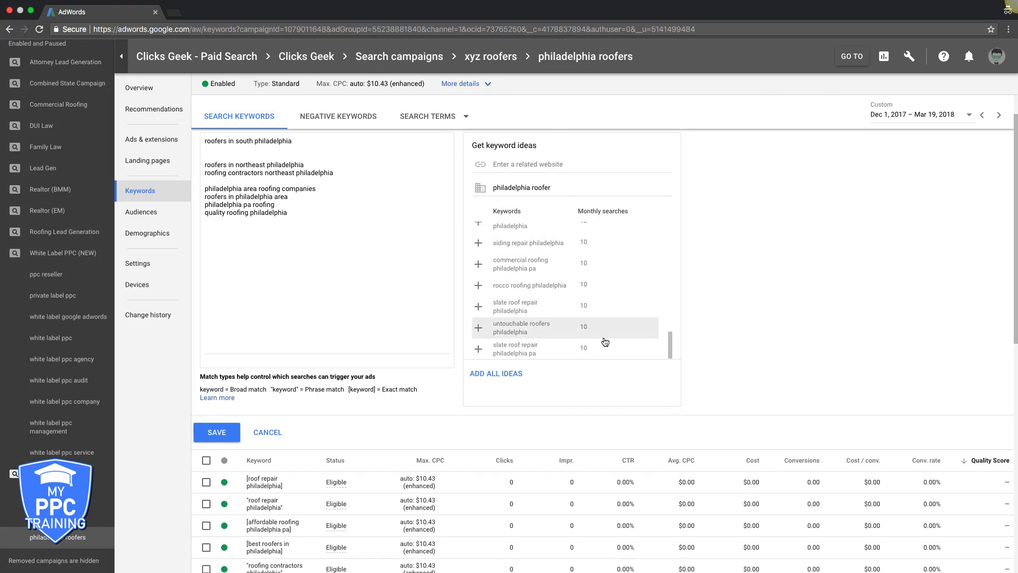
scroll(593, 326, down, 2)
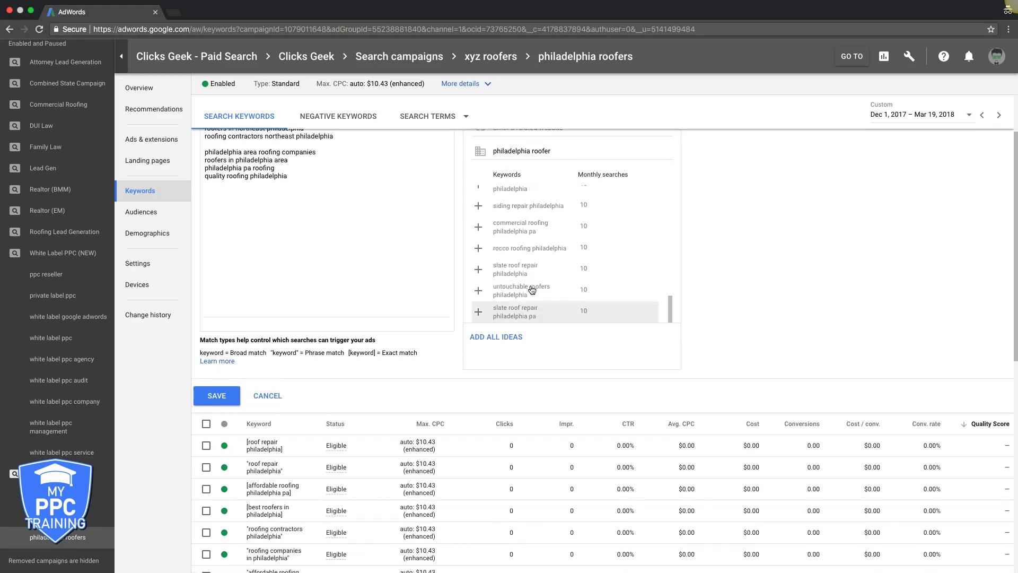
scroll(407, 258, up, 1)
scroll(408, 257, up, 1)
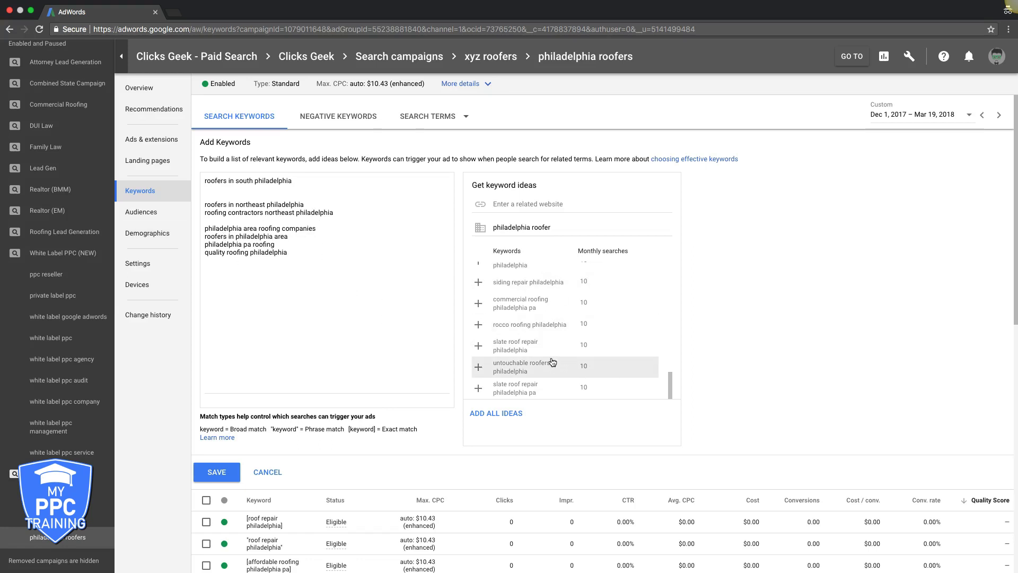
scroll(553, 369, down, 1)
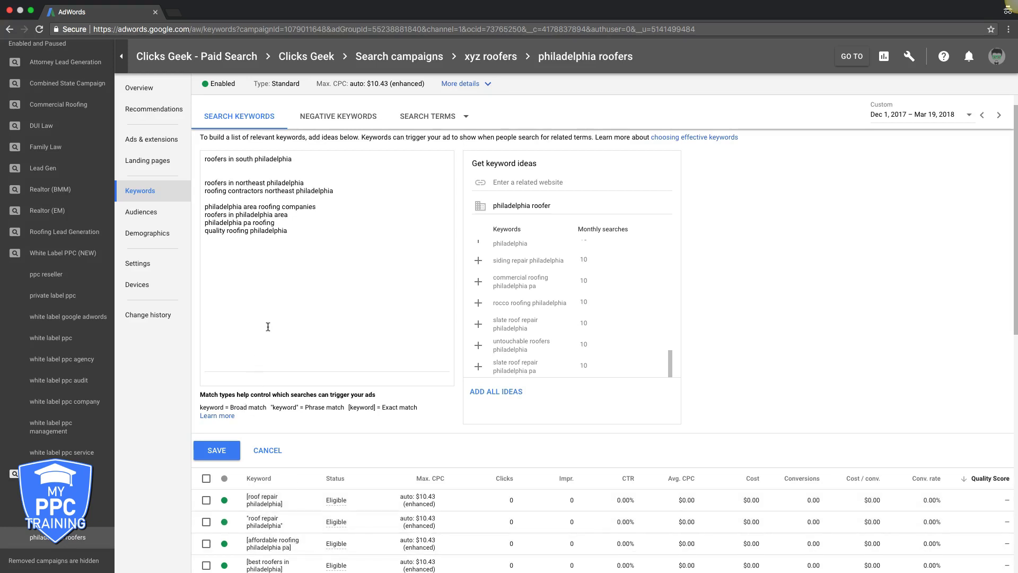
scroll(268, 326, up, 1)
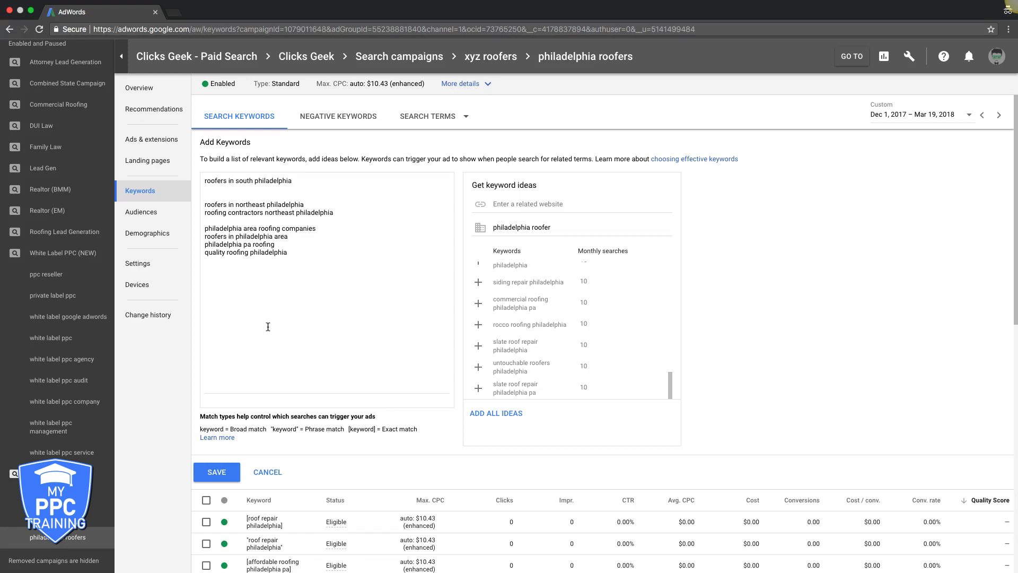